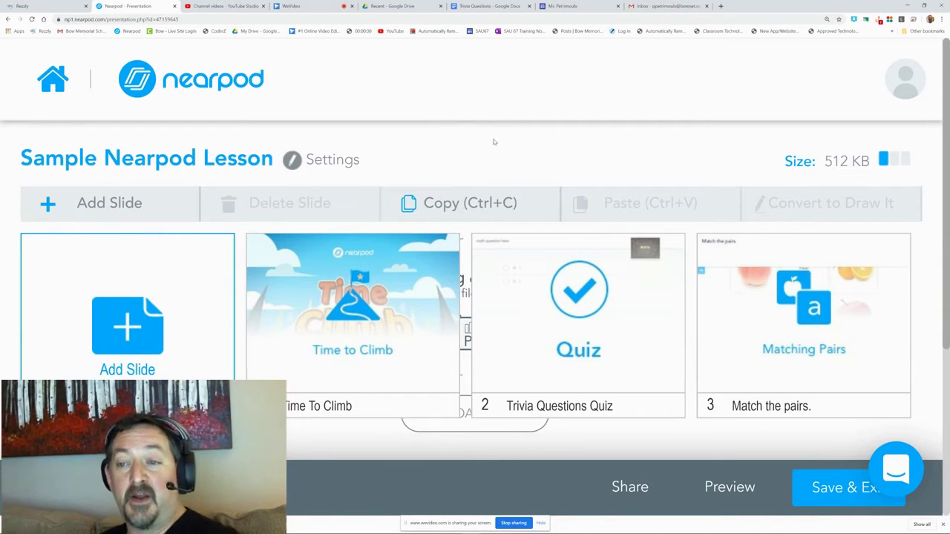
Add a new Open Ended Question activity slide to the lesson
{"action": "left_click", "coordinate": [136, 343]}
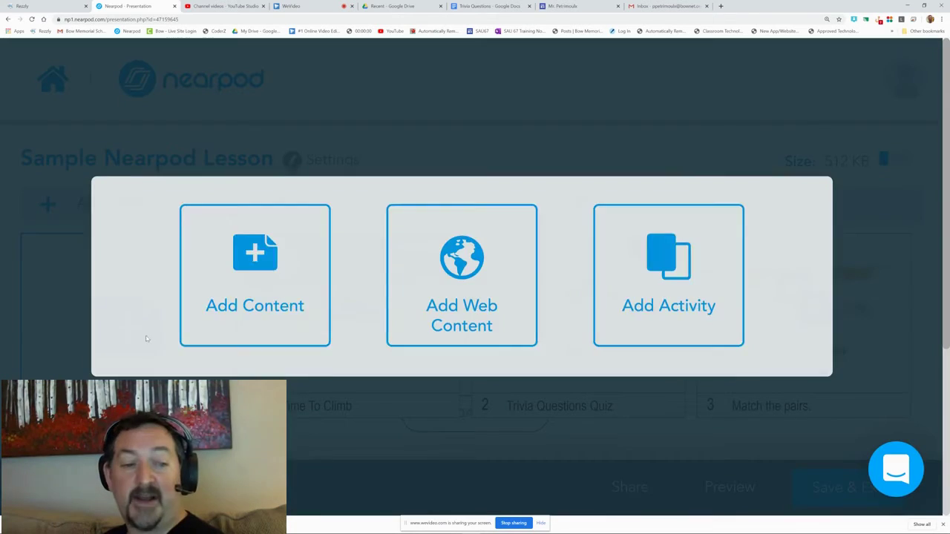
{"action": "left_click", "coordinate": [685, 282]}
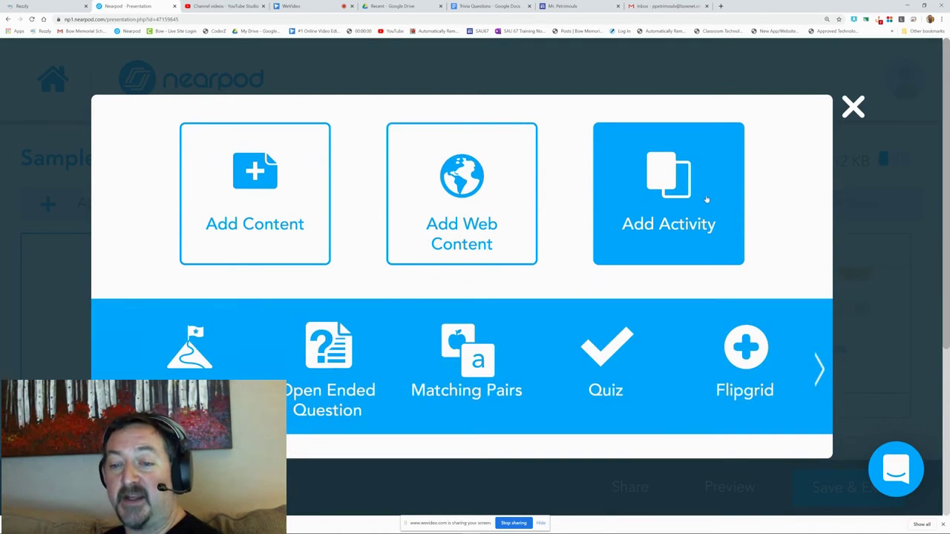
{"action": "left_click", "coordinate": [335, 360]}
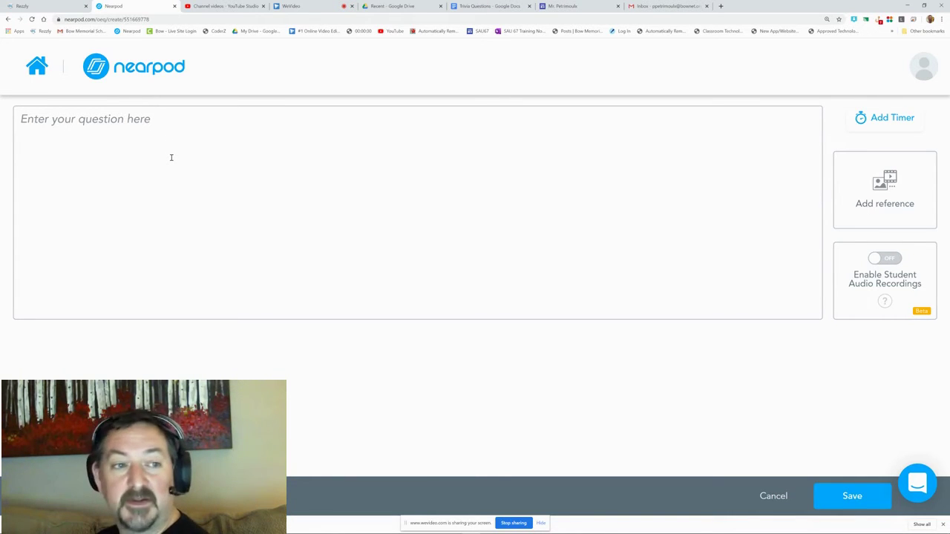
Enter the question text 'How are you feeling today?', correcting the typos along the way
{"action": "left_click", "coordinate": [358, 193]}
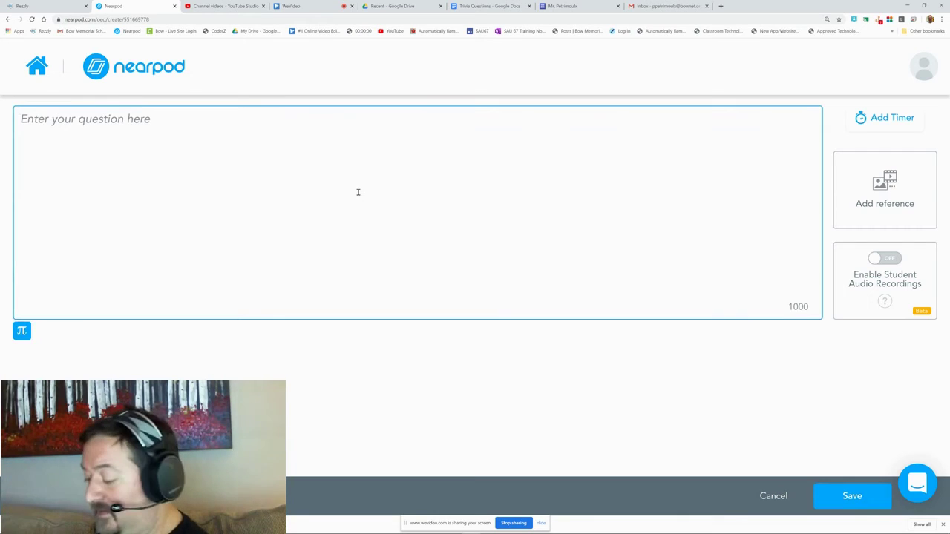
{"action": "type", "text": "How are"}
{"action": "key", "text": "BackSpace"}
{"action": "type", "text": "ar"}
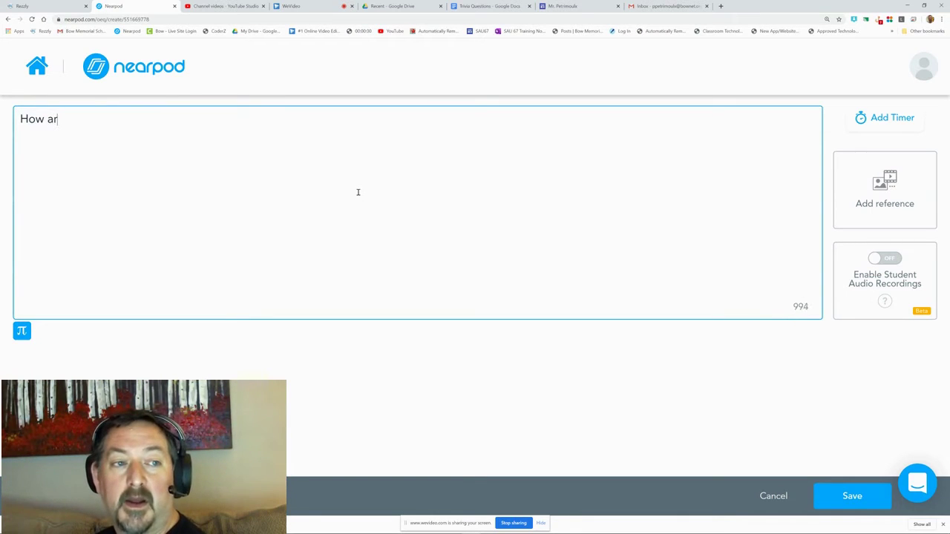
{"action": "type", "text": "e you feling t"}
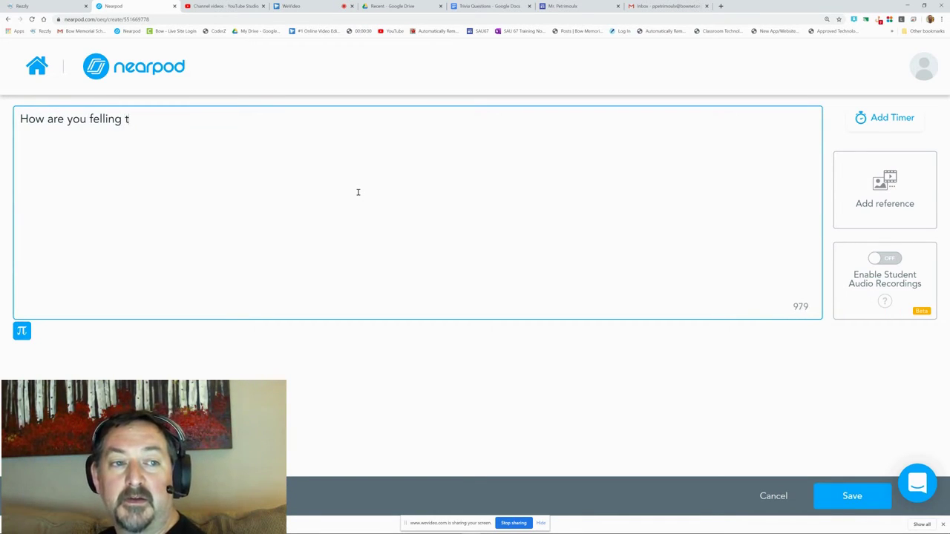
{"action": "key", "text": "BackSpace"}
{"action": "key", "text": "BackSpace"}
{"action": "key", "text": "BackSpace"}
{"action": "key", "text": "BackSpace"}
{"action": "key", "text": "BackSpace"}
{"action": "type", "text": "lin"}
{"action": "key", "text": "BackSpace"}
{"action": "key", "text": "BackSpace"}
{"action": "key", "text": "BackSpace"}
{"action": "key", "text": "BackSpace"}
{"action": "type", "text": "elin"}
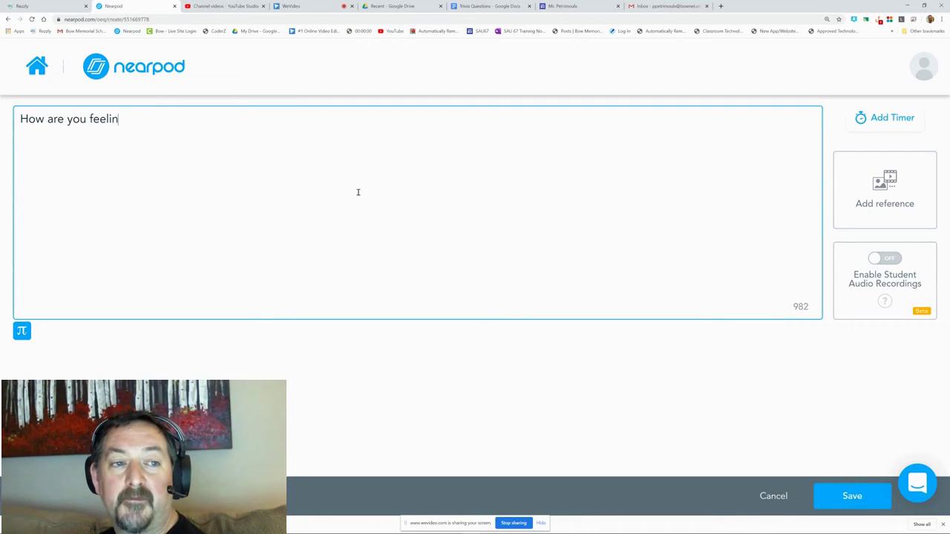
{"action": "type", "text": "g today?"}
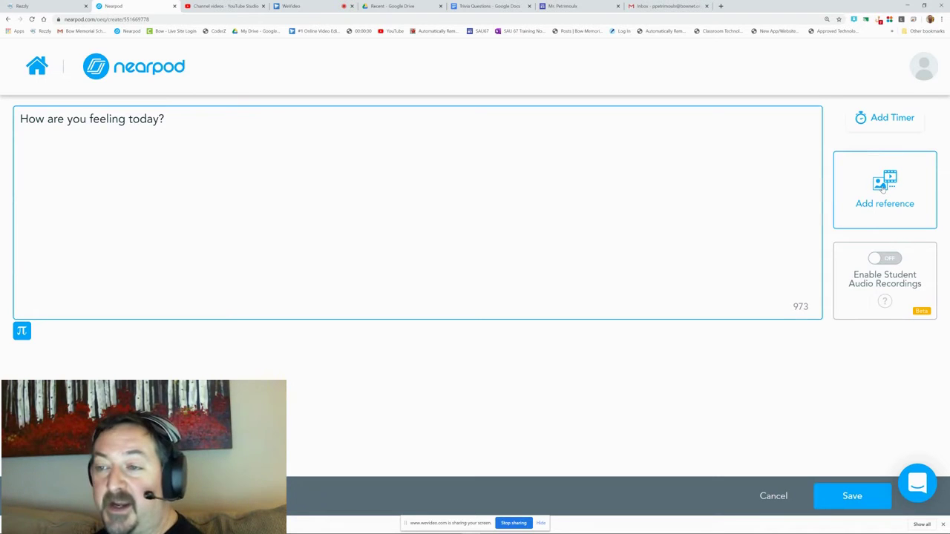
Attach the emoji faces grid from a Google image search for 'feelings' as the question's reference
{"action": "left_click", "coordinate": [882, 190]}
{"action": "left_click", "coordinate": [769, 166]}
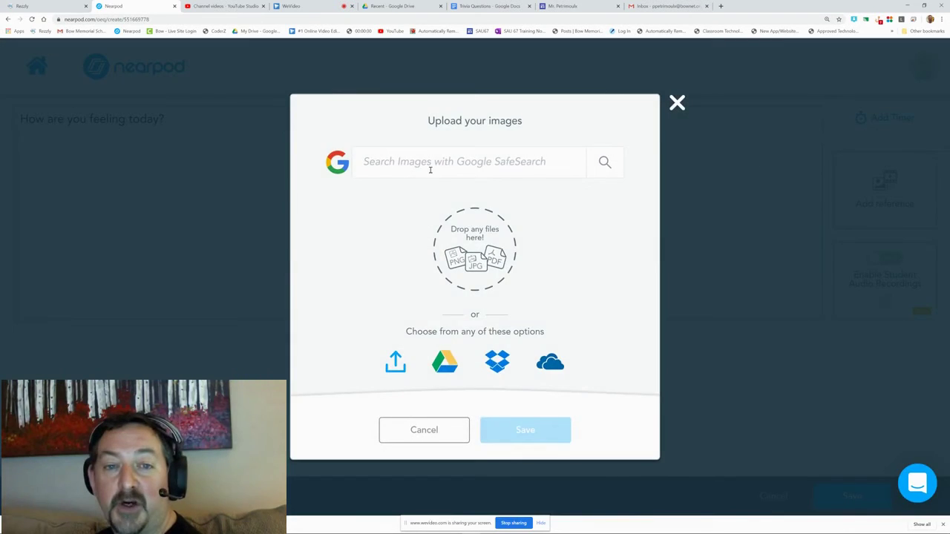
{"action": "type", "text": "feelings"}
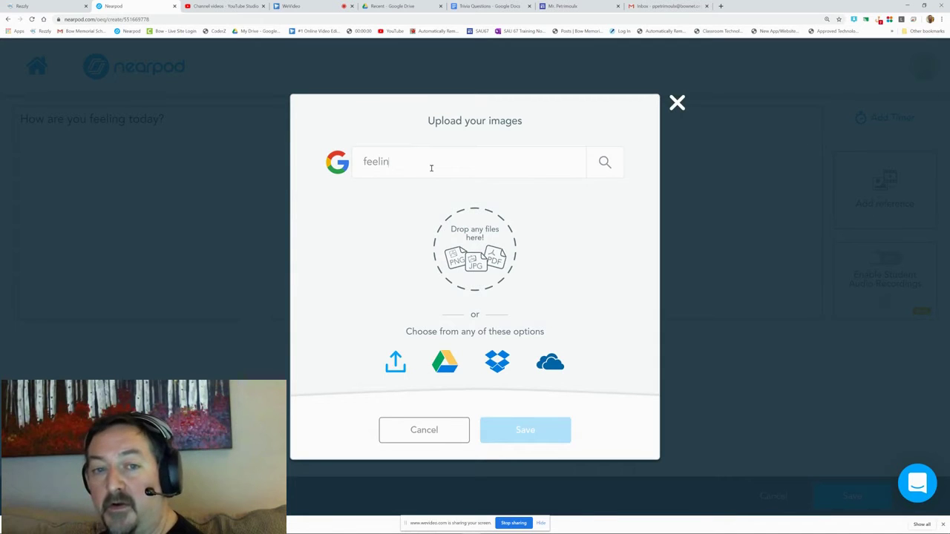
{"action": "key", "text": "Return"}
{"action": "left_click", "coordinate": [430, 208]}
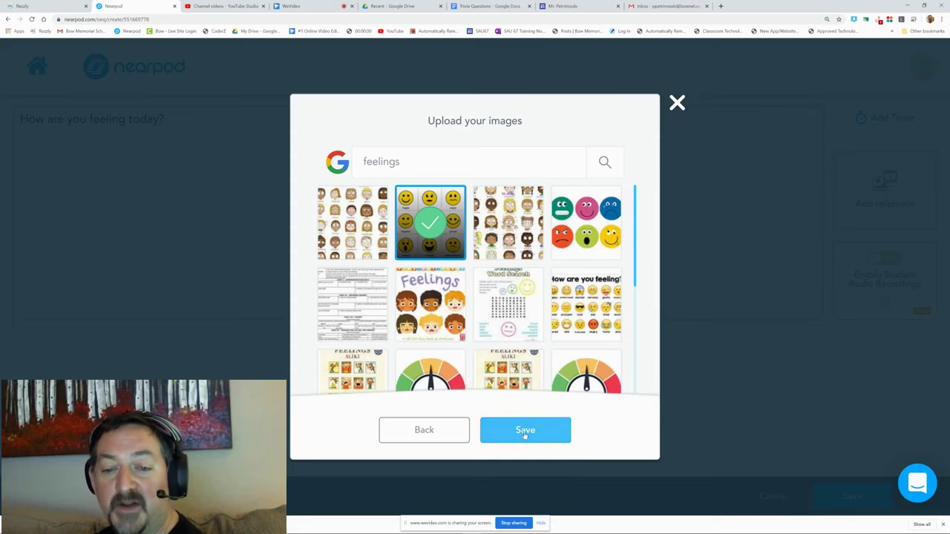
{"action": "left_click", "coordinate": [524, 435]}
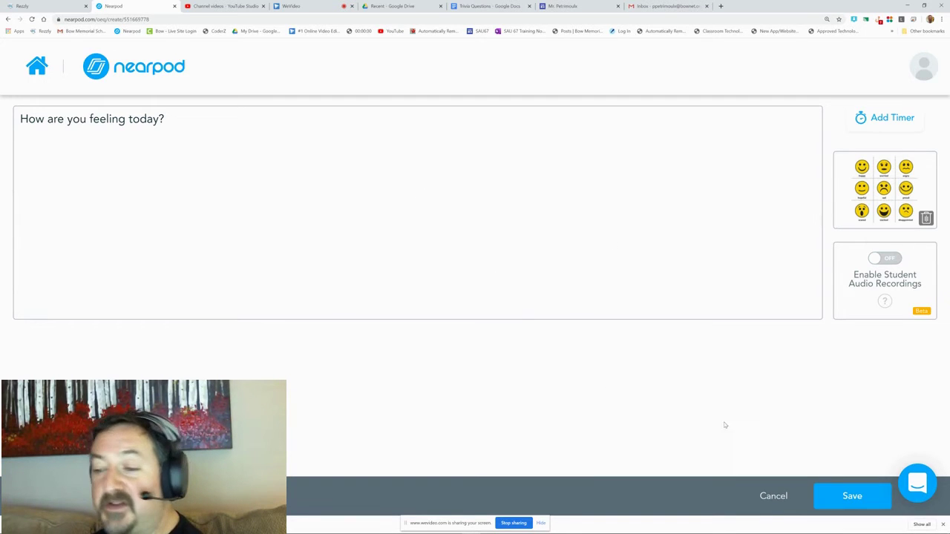
Save the feelings slide and start a second Open Ended Question, bringing up its reference choices
{"action": "left_click", "coordinate": [851, 498]}
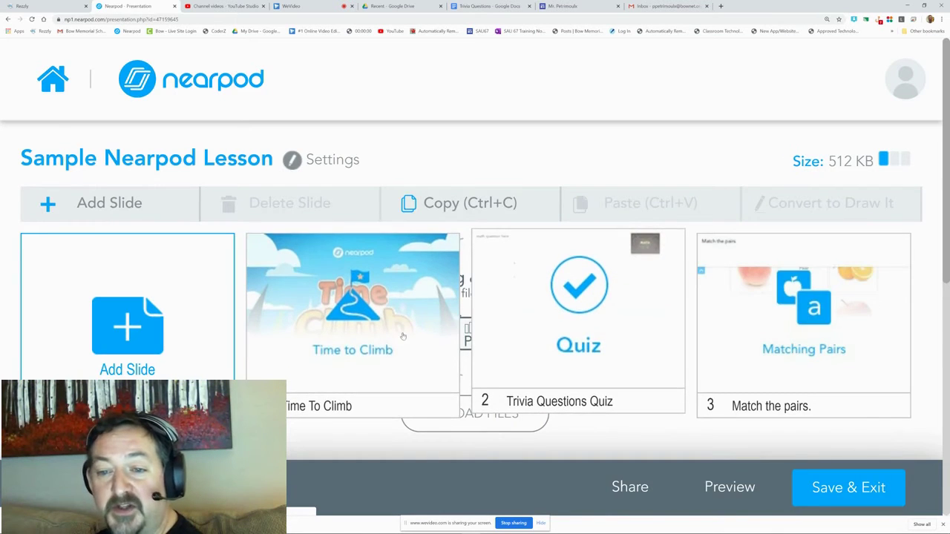
{"action": "left_click", "coordinate": [222, 369]}
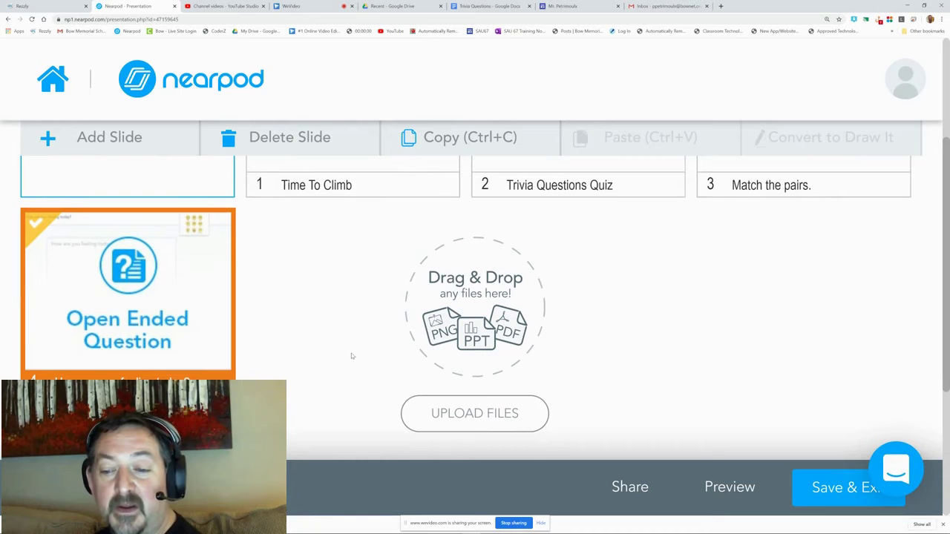
{"action": "left_click", "coordinate": [128, 139]}
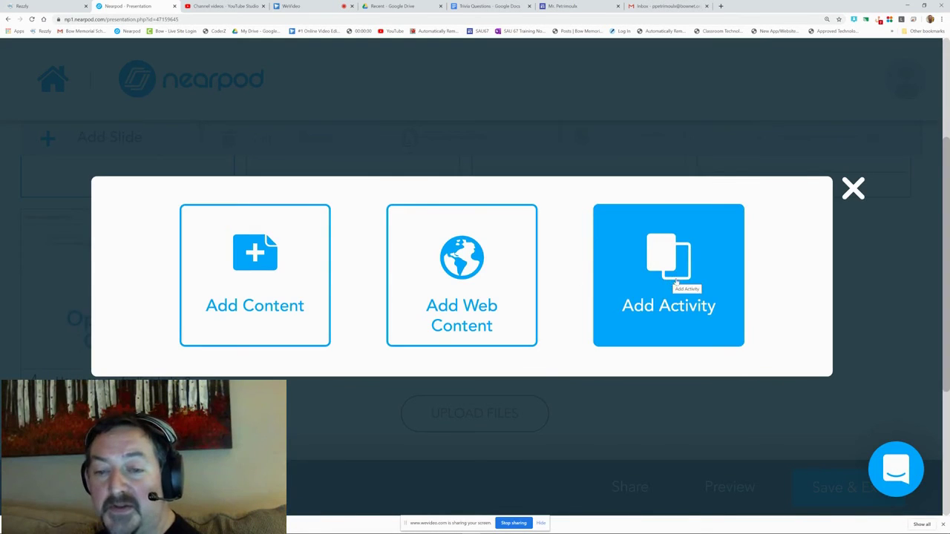
{"action": "left_click", "coordinate": [655, 285]}
{"action": "left_click", "coordinate": [310, 358]}
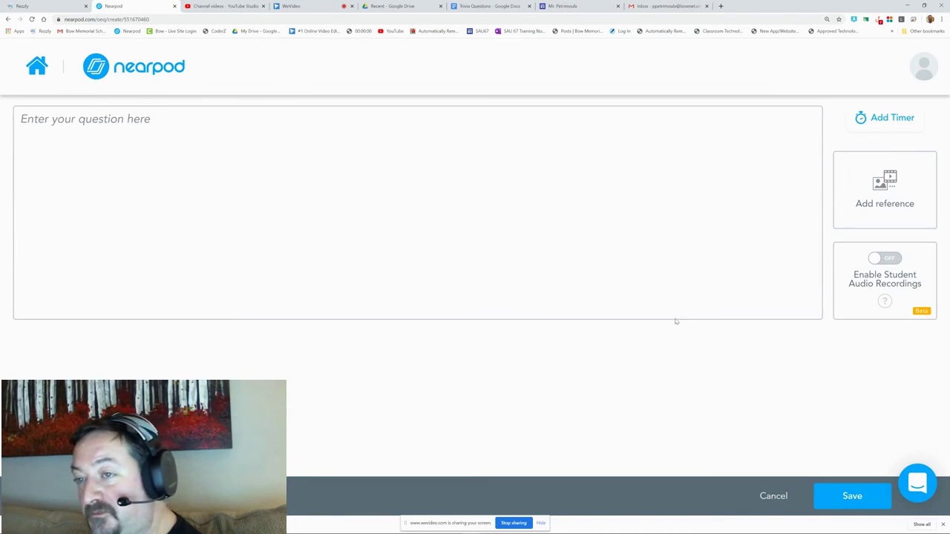
{"action": "left_click", "coordinate": [893, 189]}
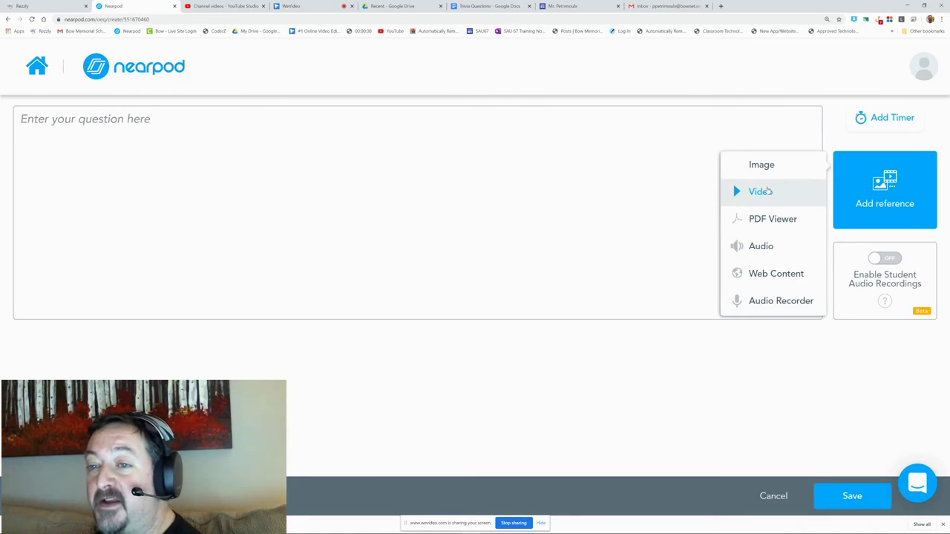
Search YouTube for 'snow leopard' and attach 'Snow Leopards 101 | Nat Geo Wild' as the reference
{"action": "left_click", "coordinate": [763, 192]}
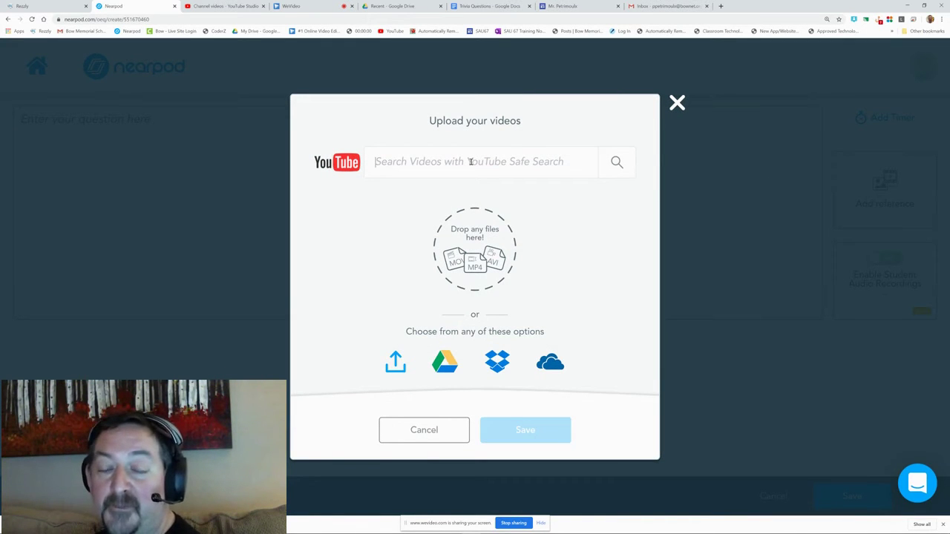
{"action": "type", "text": "snow lea"}
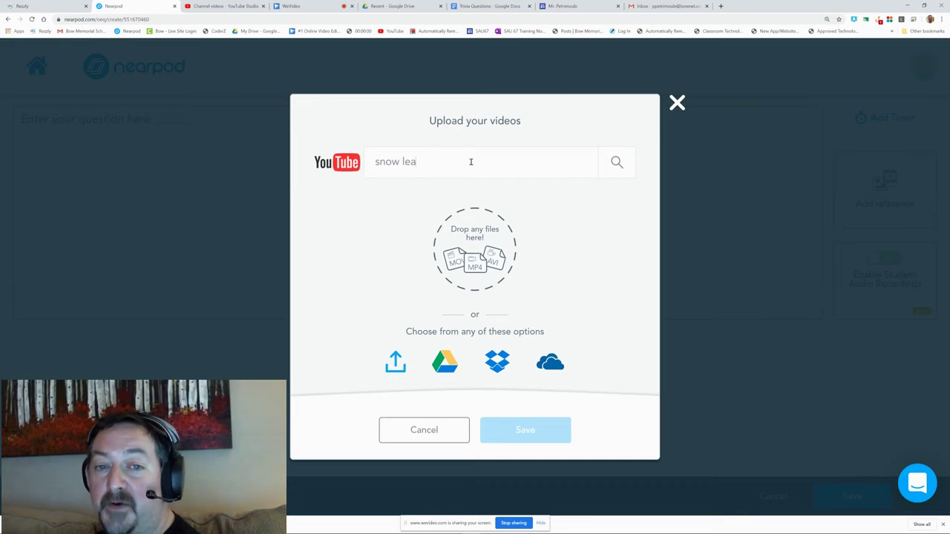
{"action": "type", "text": "po"}
{"action": "key", "text": "BackSpace"}
{"action": "key", "text": "BackSpace"}
{"action": "key", "text": "BackSpace"}
{"action": "key", "text": "BackSpace"}
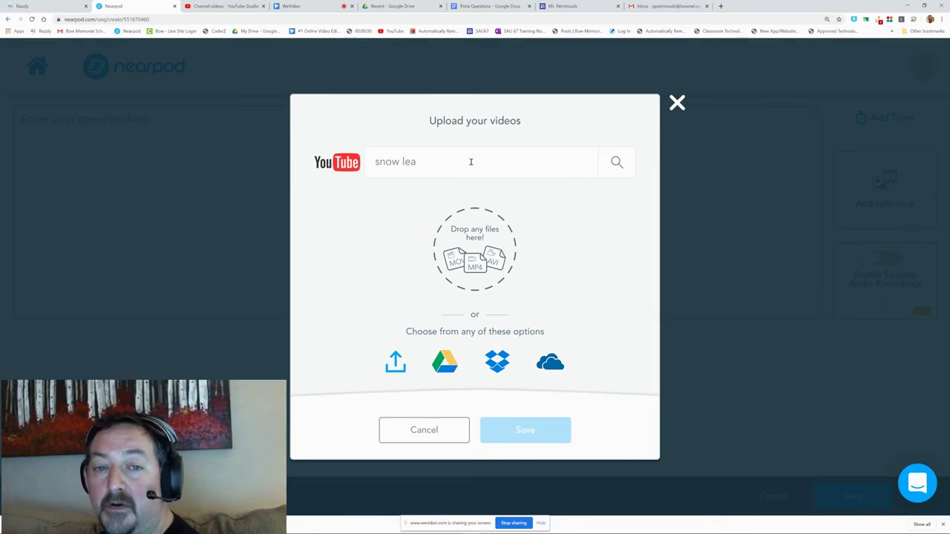
{"action": "type", "text": "opard"}
{"action": "key", "text": "Return"}
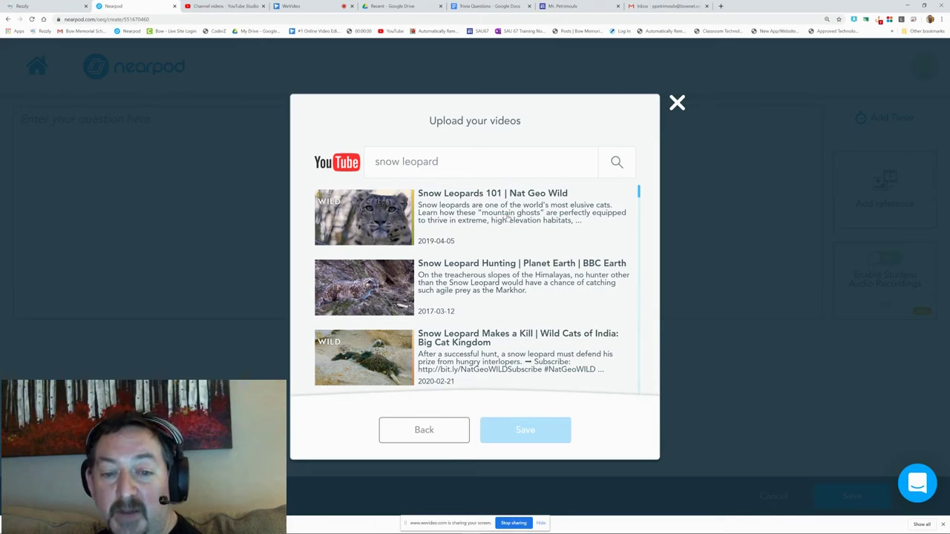
{"action": "left_click", "coordinate": [370, 223]}
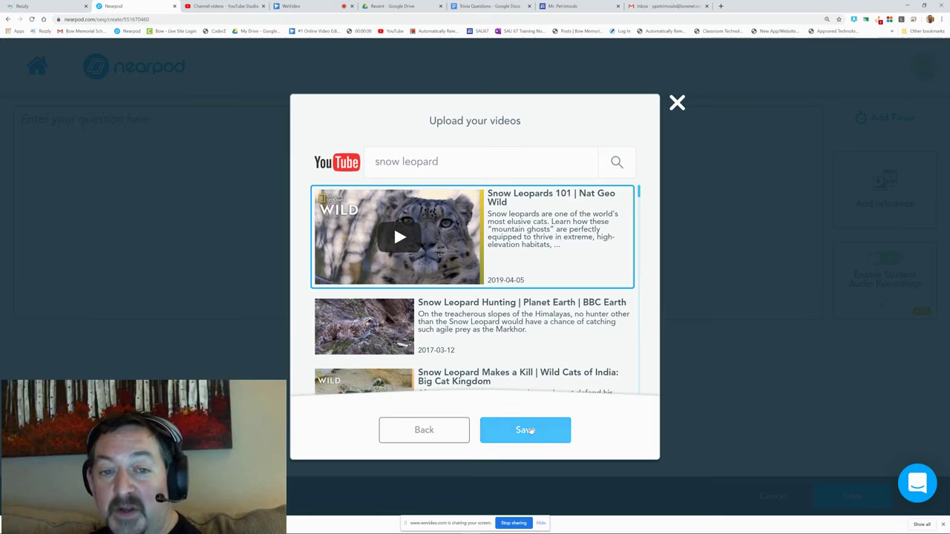
{"action": "left_click", "coordinate": [525, 430]}
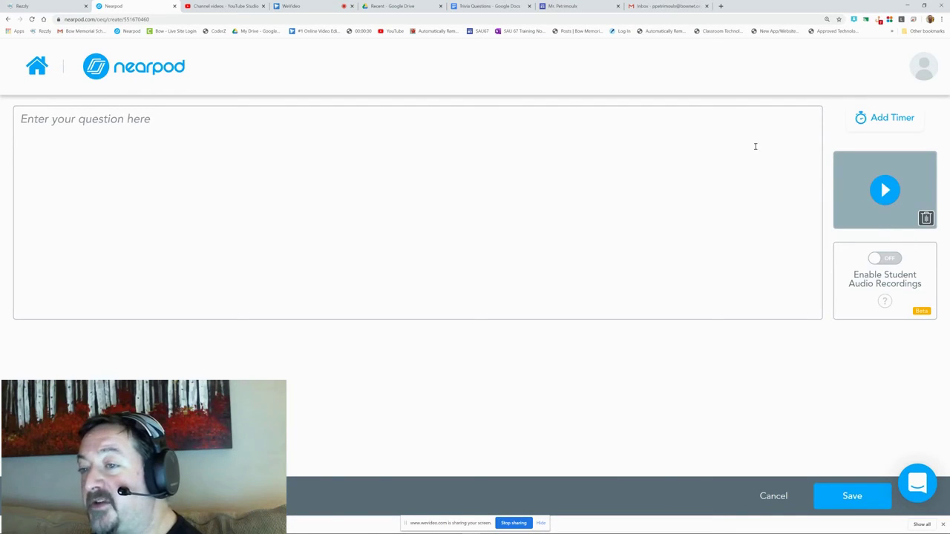
Enter the question text 'What animals do Snow Leopards hunt?', fixing the misspellings
{"action": "left_click", "coordinate": [230, 135]}
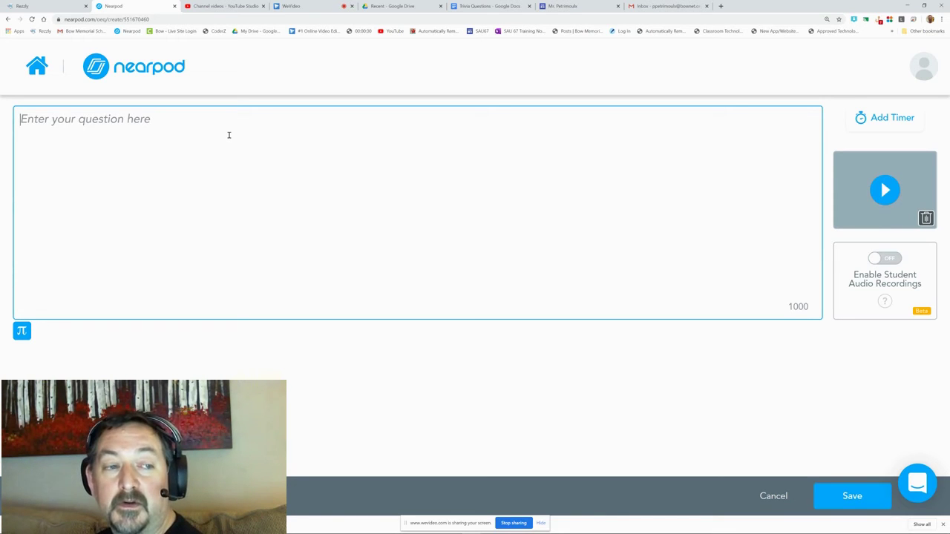
{"action": "type", "text": "Ho"}
{"action": "key", "text": "BackSpace"}
{"action": "key", "text": "BackSpace"}
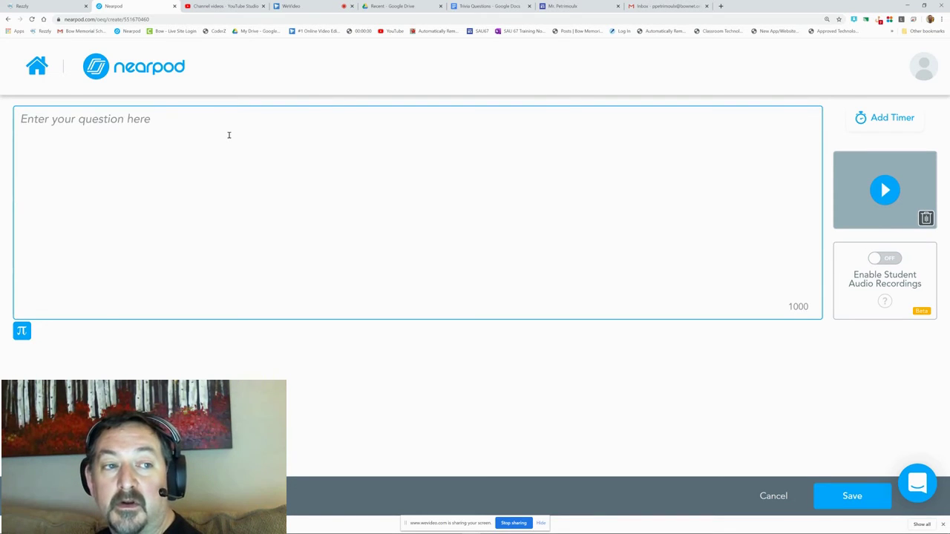
{"action": "type", "text": "What anims"}
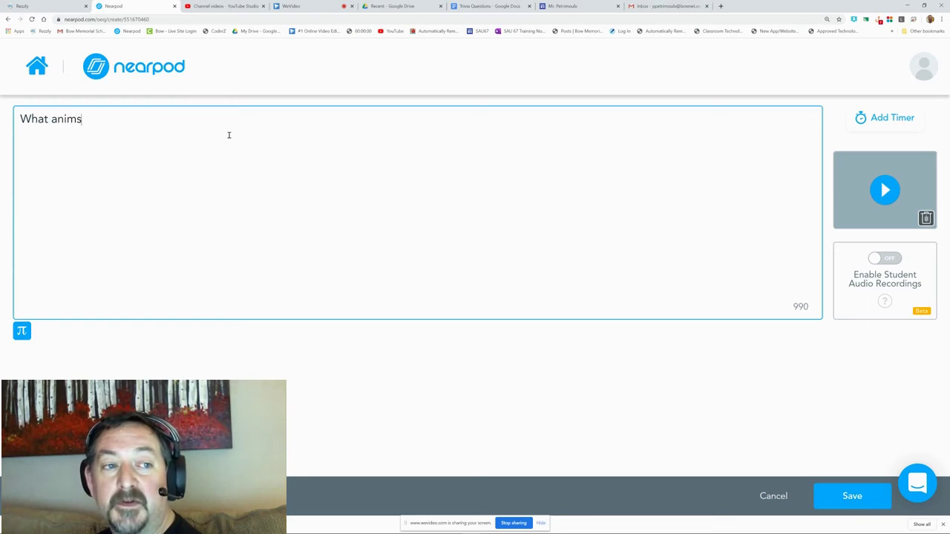
{"action": "key", "text": "BackSpace"}
{"action": "type", "text": "als do d"}
{"action": "key", "text": "BackSpace"}
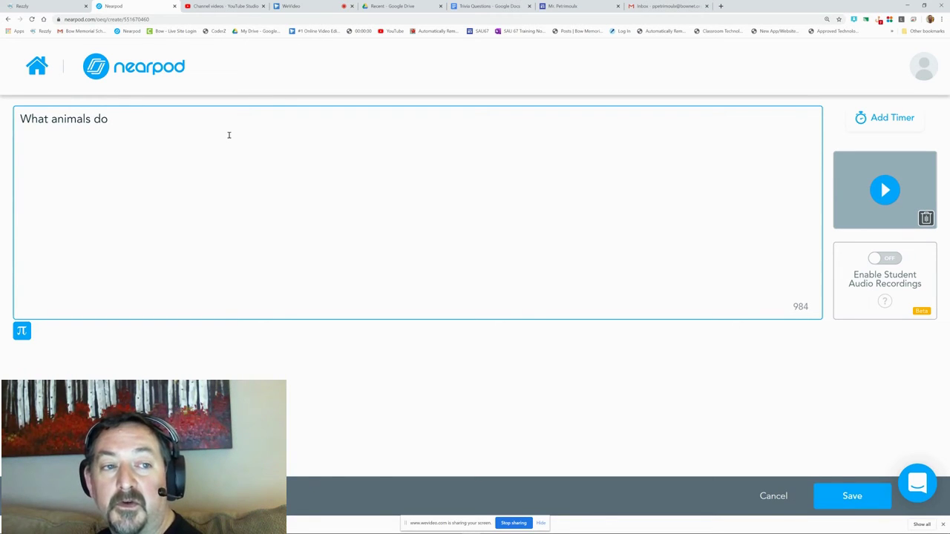
{"action": "type", "text": "Snow Le"}
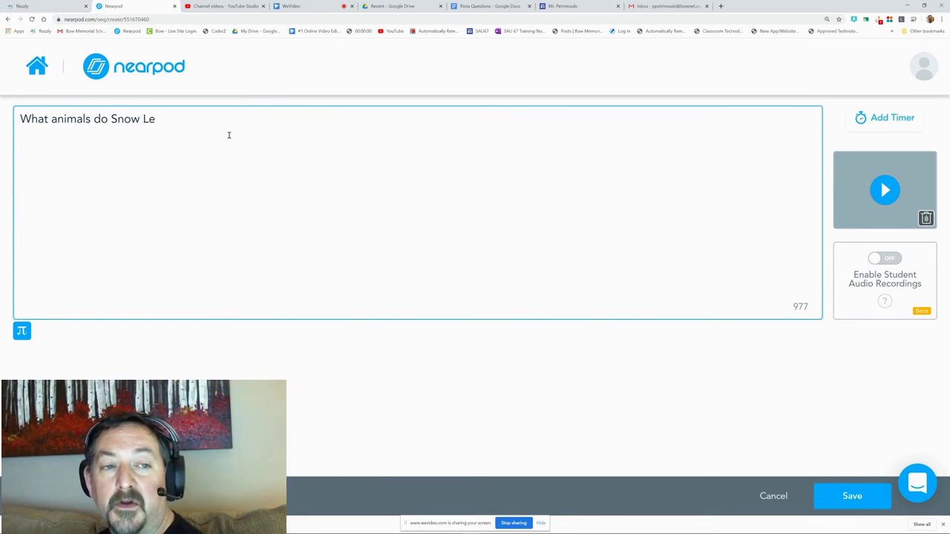
{"action": "type", "text": "opards"}
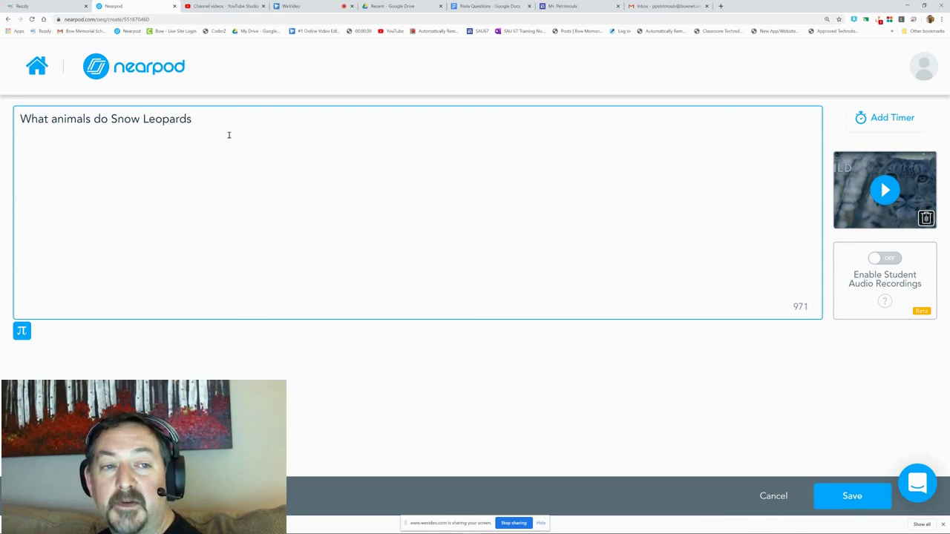
{"action": "type", "text": " hunt?"}
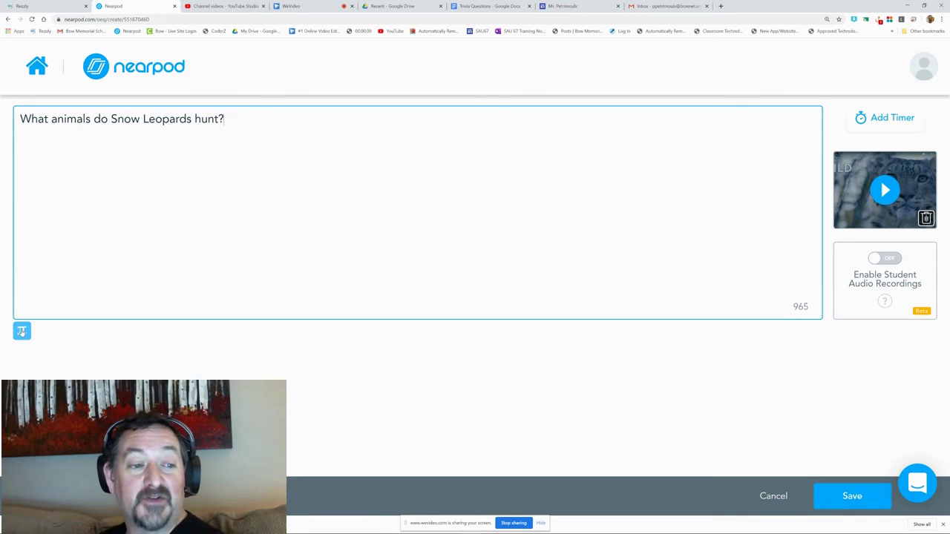
Show the math symbols panel and page past Operators to the Angles symbols
{"action": "left_click", "coordinate": [21, 333]}
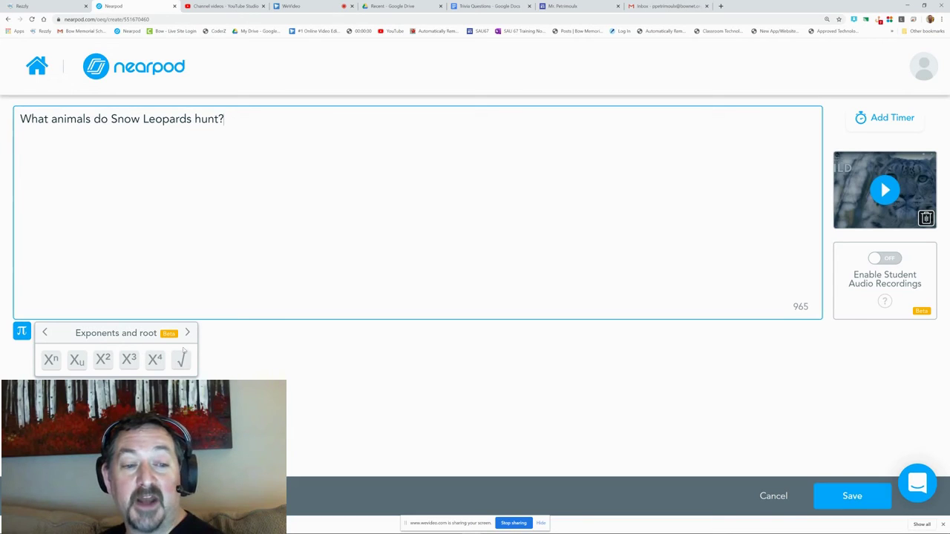
{"action": "left_click", "coordinate": [188, 333]}
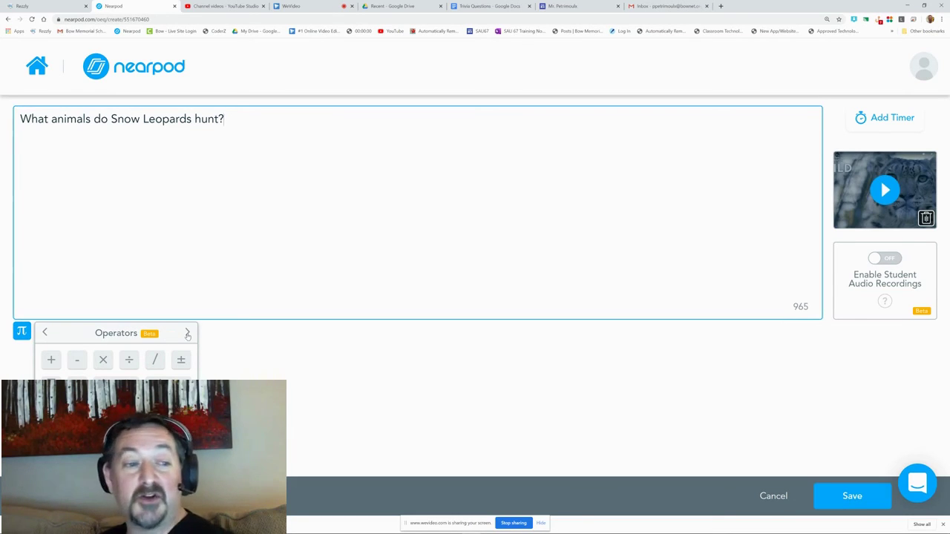
{"action": "left_click", "coordinate": [188, 333]}
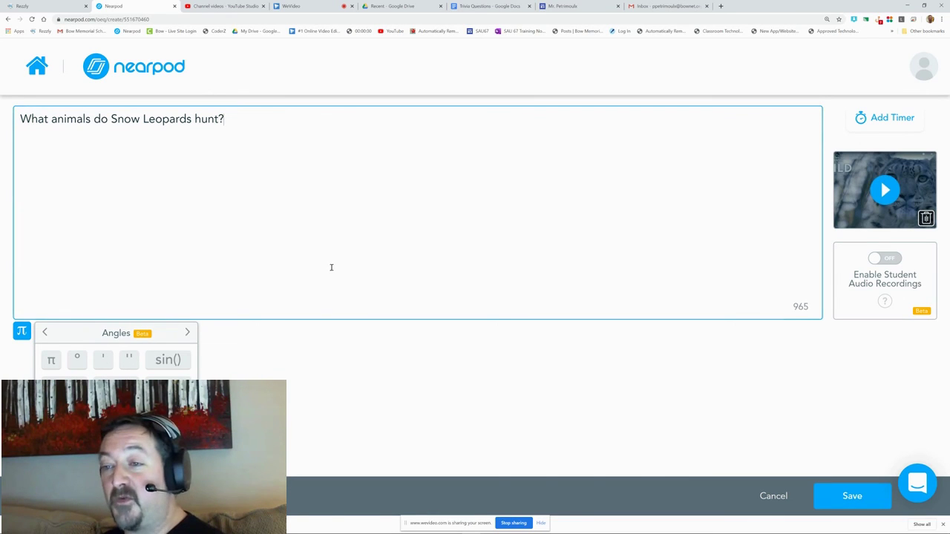
Save the snow leopard question slide and check it in the lesson's slide overview
{"action": "left_click", "coordinate": [861, 501]}
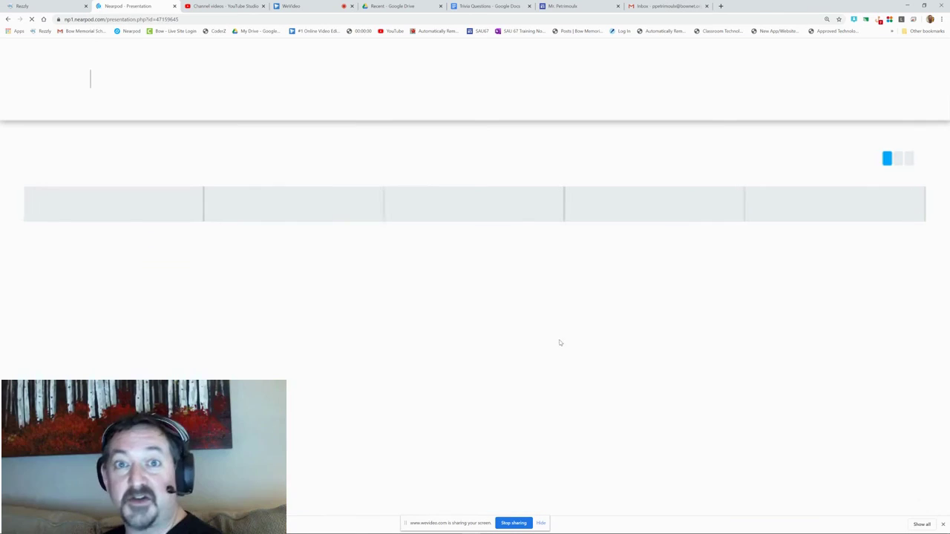
{"action": "scroll", "coordinate": [574, 316], "scroll_direction": "down", "scroll_amount": 4}
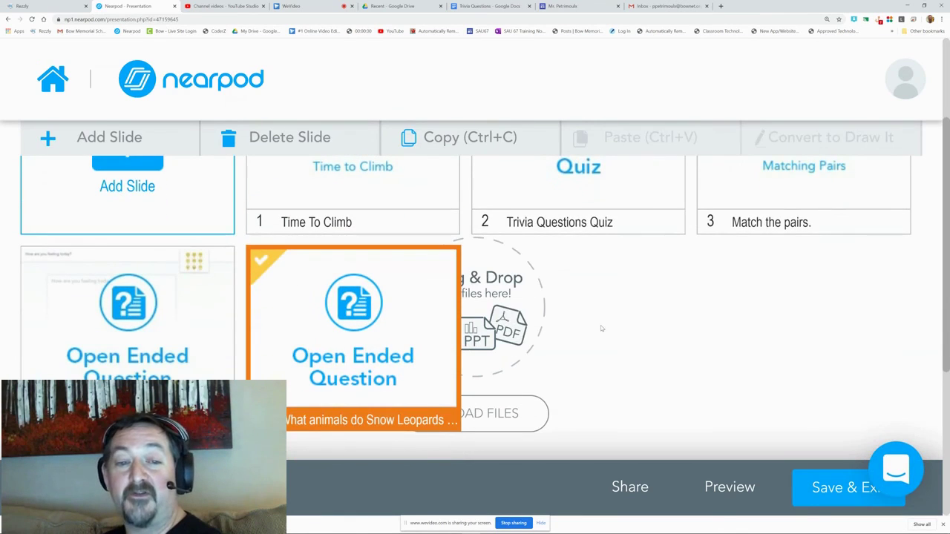
{"action": "scroll", "coordinate": [603, 325], "scroll_direction": "up", "scroll_amount": 2}
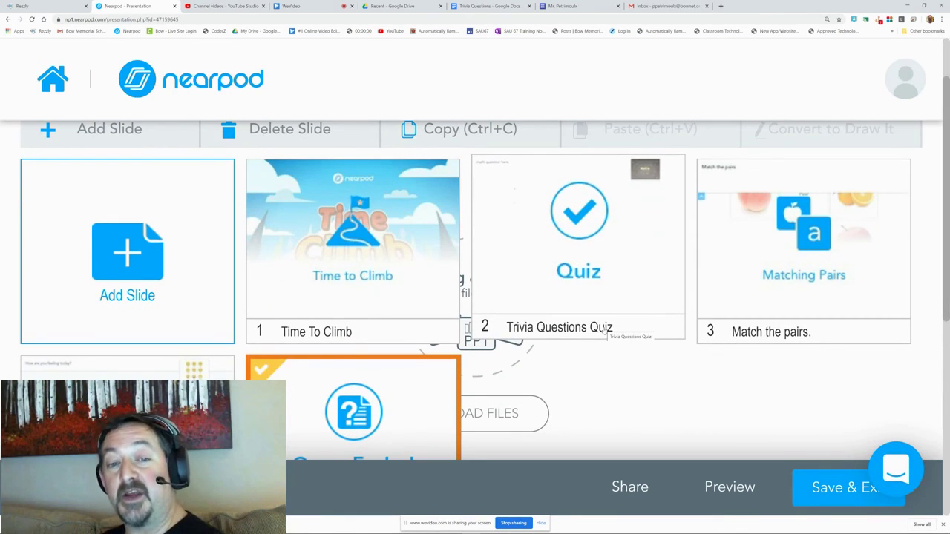